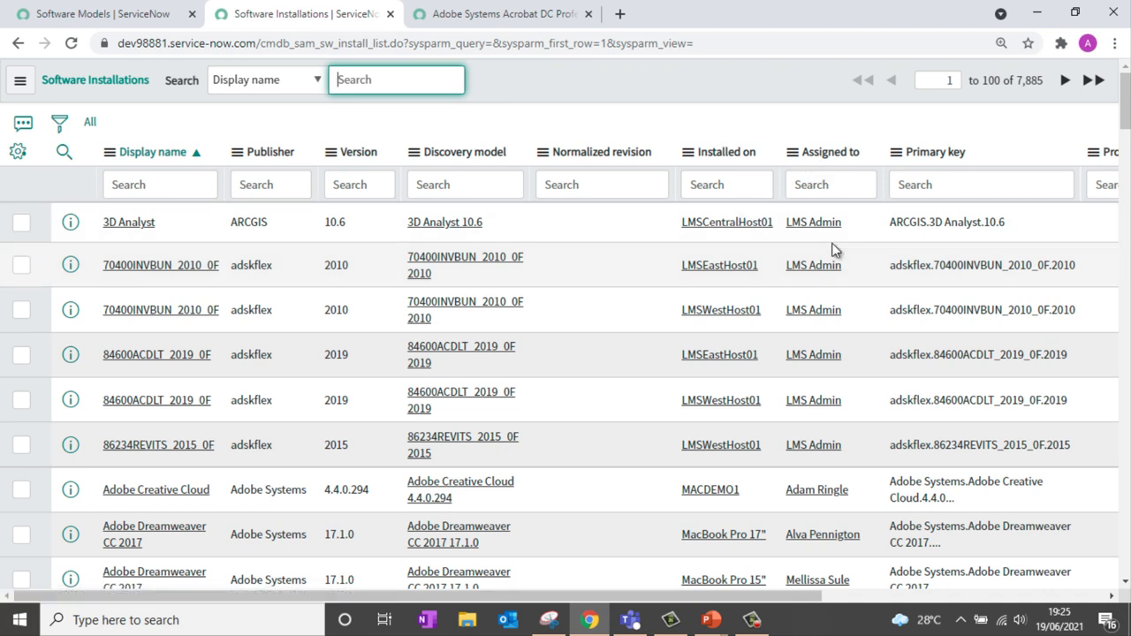
Filter the software installations list to display names containing "acrobat" using the search term *acrobat.
{"action": "left_click", "coordinate": [186, 179]}
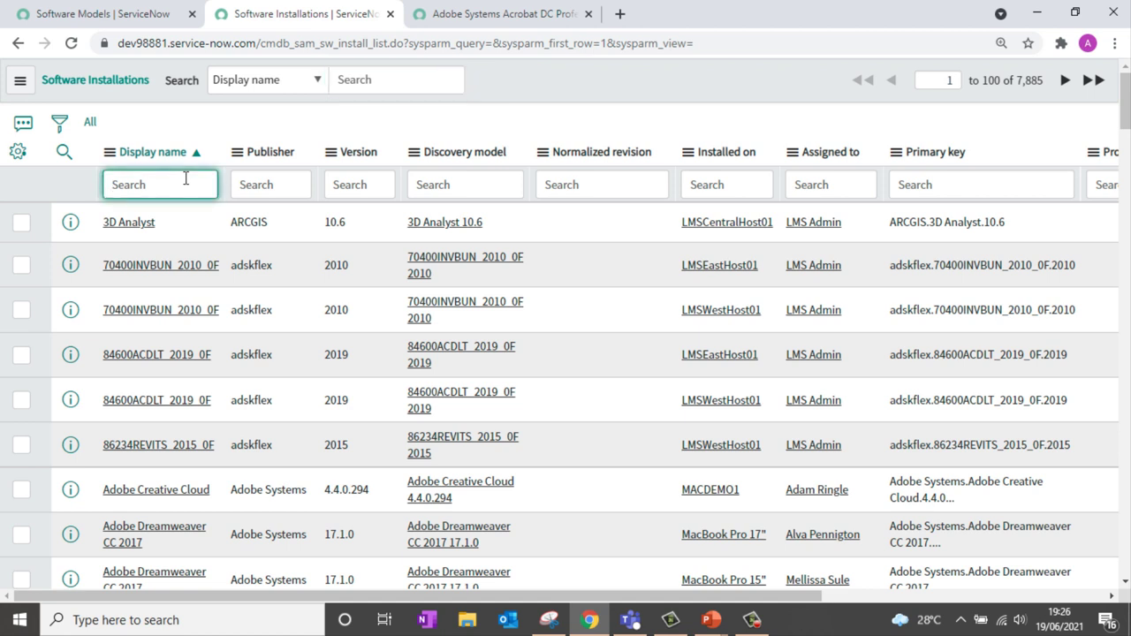
{"action": "type", "text": "*acrobat"}
{"action": "key", "text": "Return"}
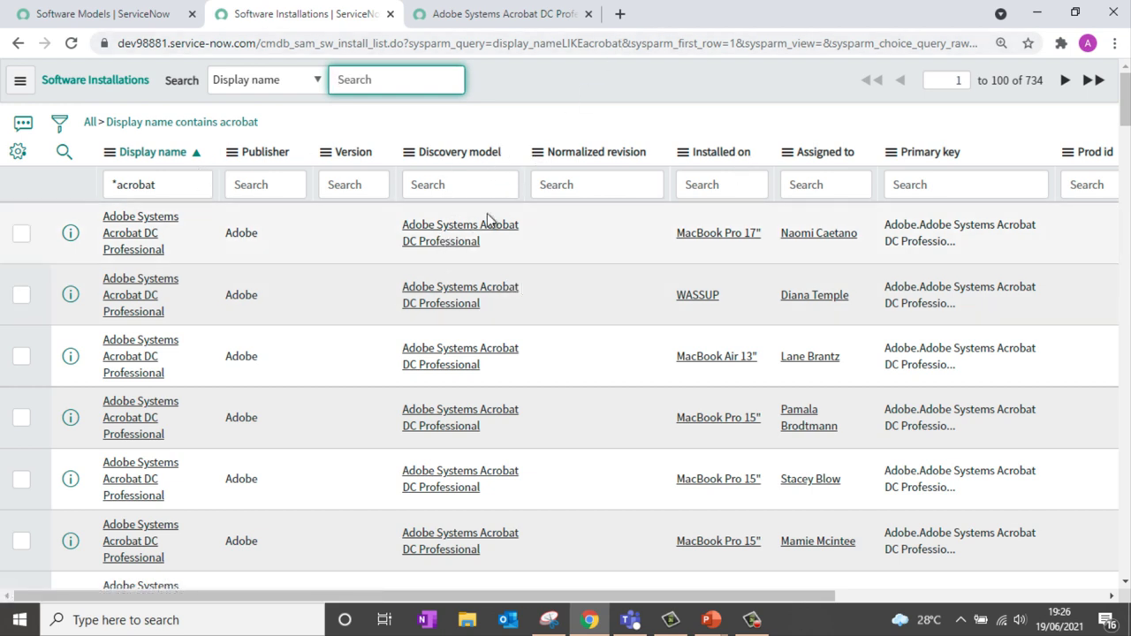
Open the first installation's discovery model, Adobe Systems Acrobat DC Professional, in a separate browser tab and review its related software installations.
{"action": "middle_click", "coordinate": [464, 251]}
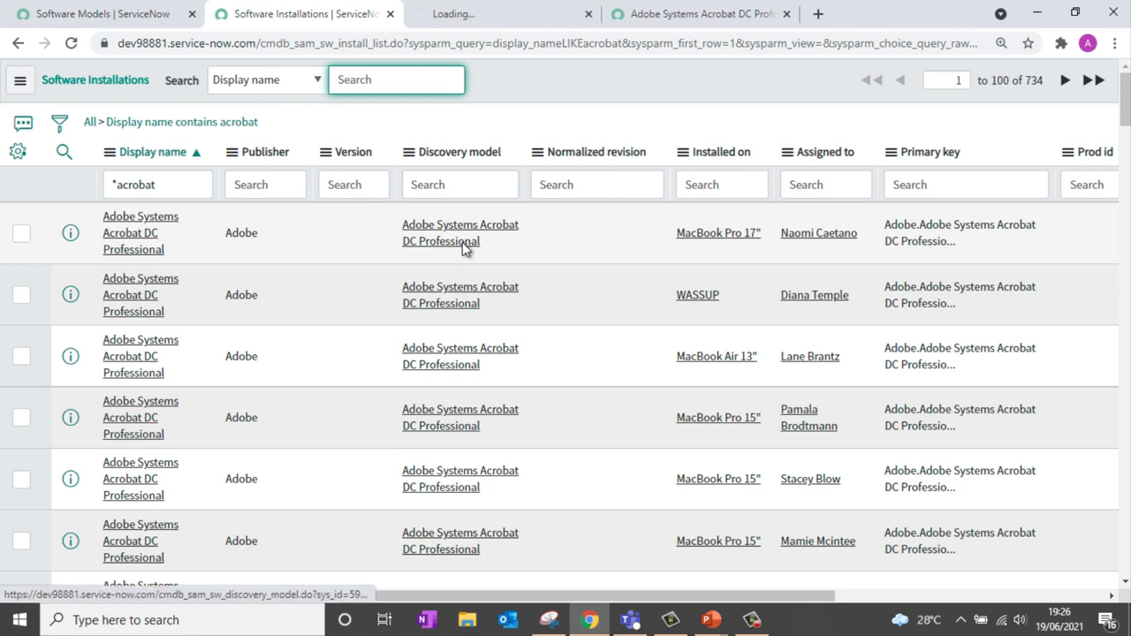
{"action": "left_click", "coordinate": [510, 19]}
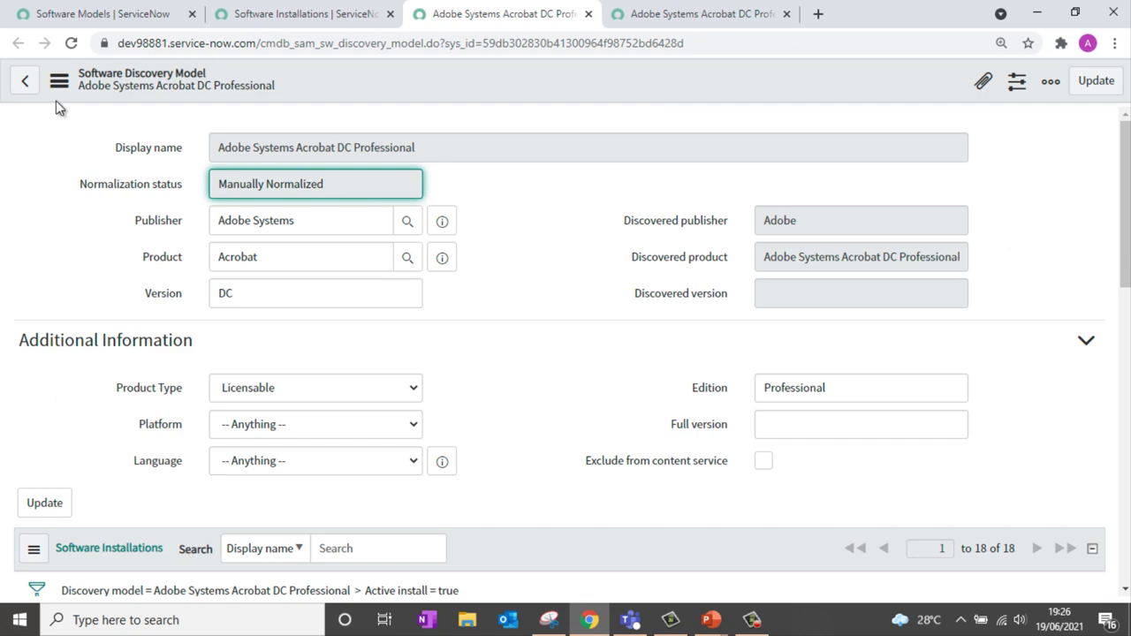
{"action": "scroll", "coordinate": [560, 204], "scroll_direction": "down", "scroll_amount": 5}
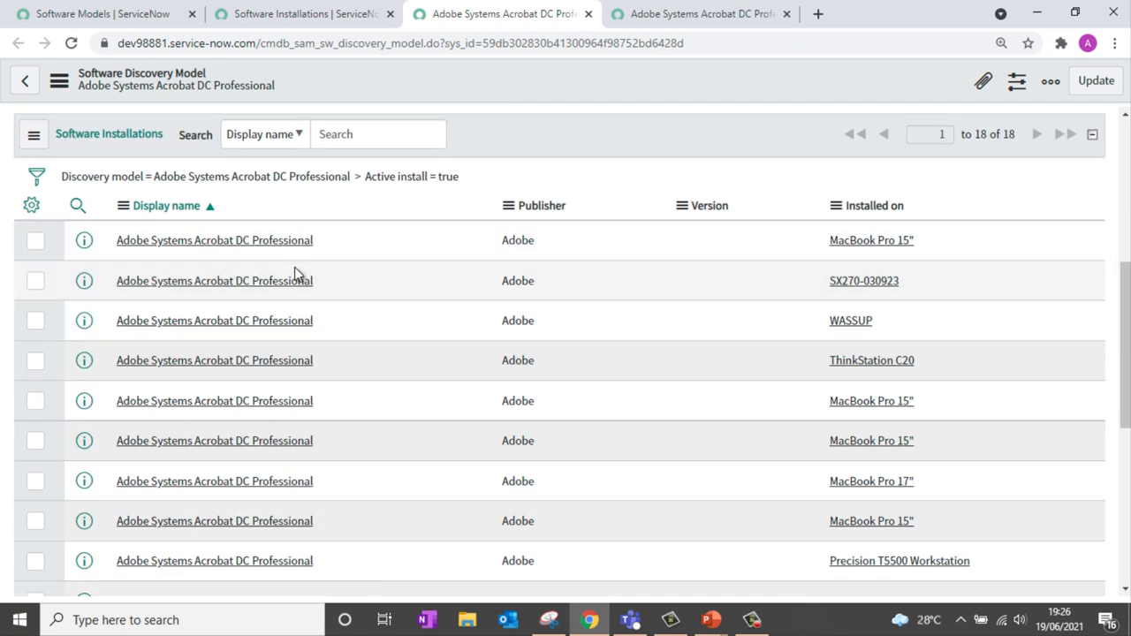
{"action": "scroll", "coordinate": [294, 267], "scroll_direction": "up", "scroll_amount": 5}
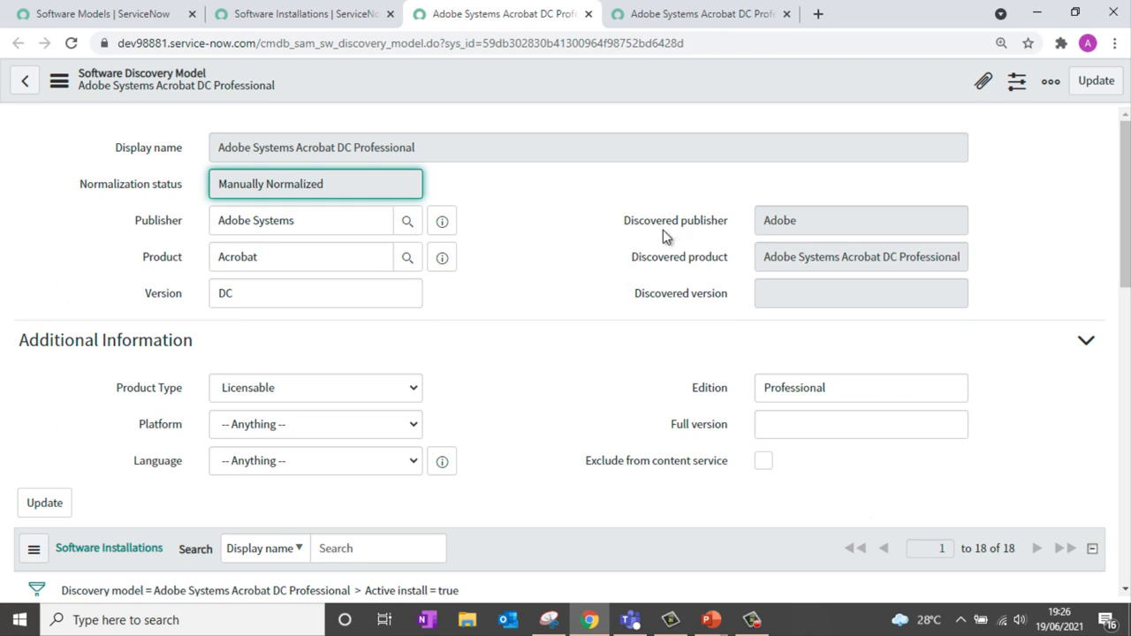
Examine the discovery model's discovered publisher, product and version alongside its normalized values and additional information.
{"action": "double_click", "coordinate": [786, 220]}
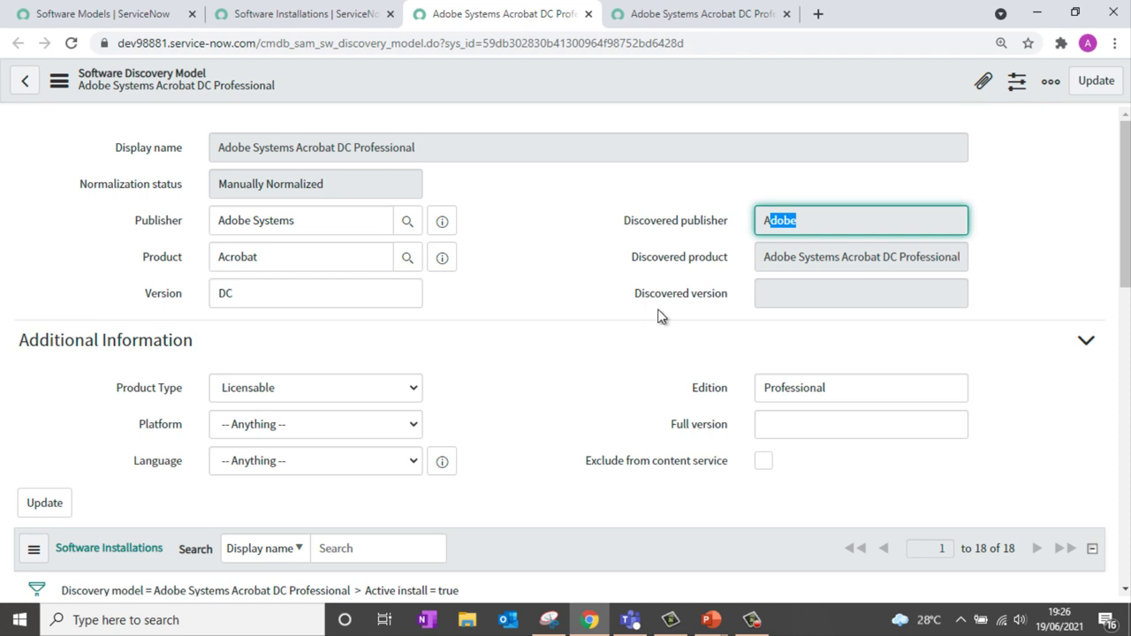
{"action": "left_click", "coordinate": [794, 301]}
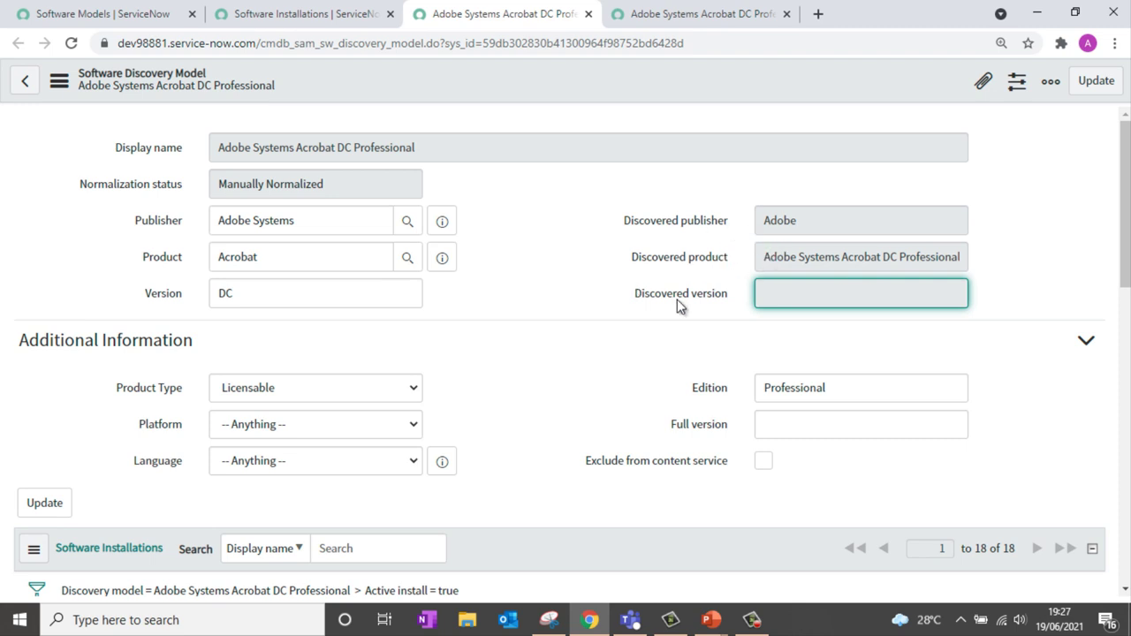
{"action": "scroll", "coordinate": [619, 182], "scroll_direction": "down", "scroll_amount": 3}
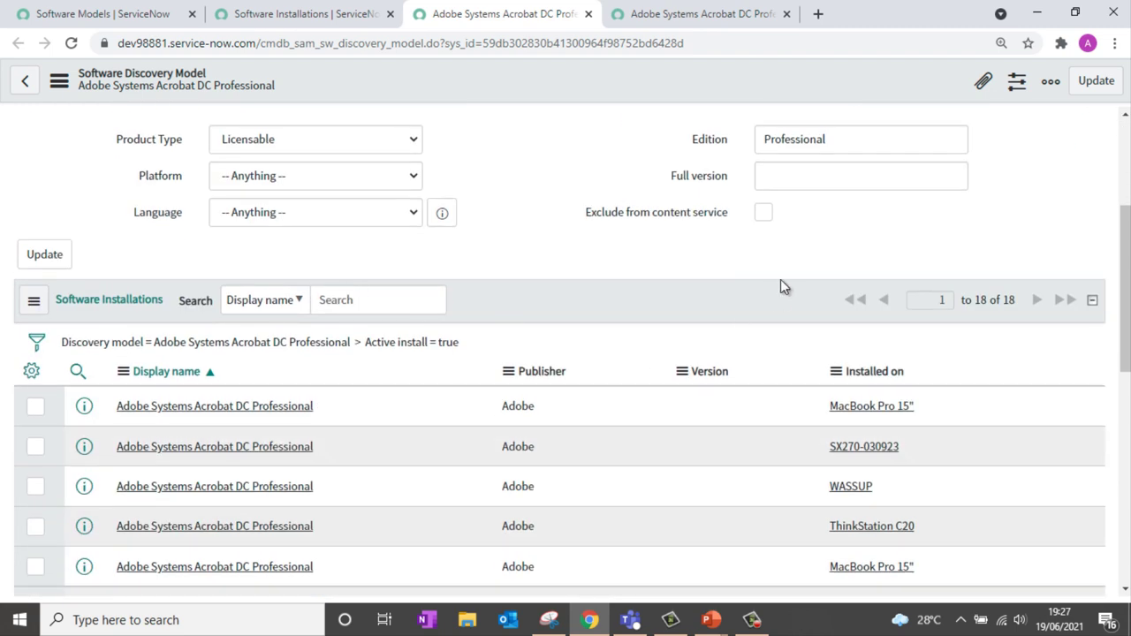
{"action": "scroll", "coordinate": [781, 279], "scroll_direction": "up", "scroll_amount": 3}
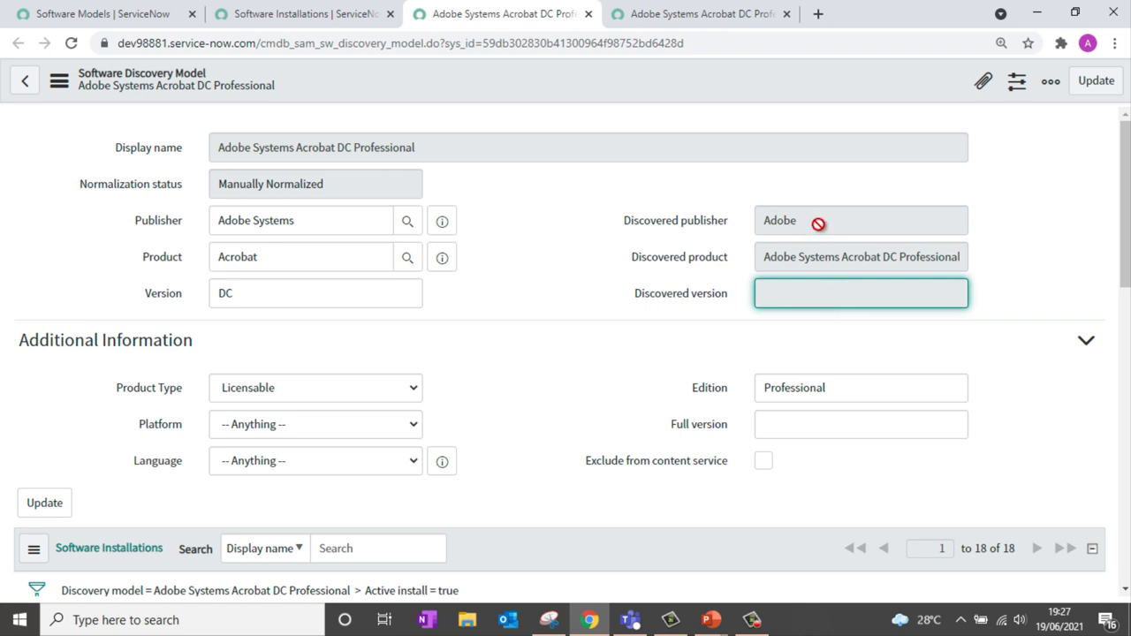
{"action": "scroll", "coordinate": [884, 363], "scroll_direction": "down", "scroll_amount": 3}
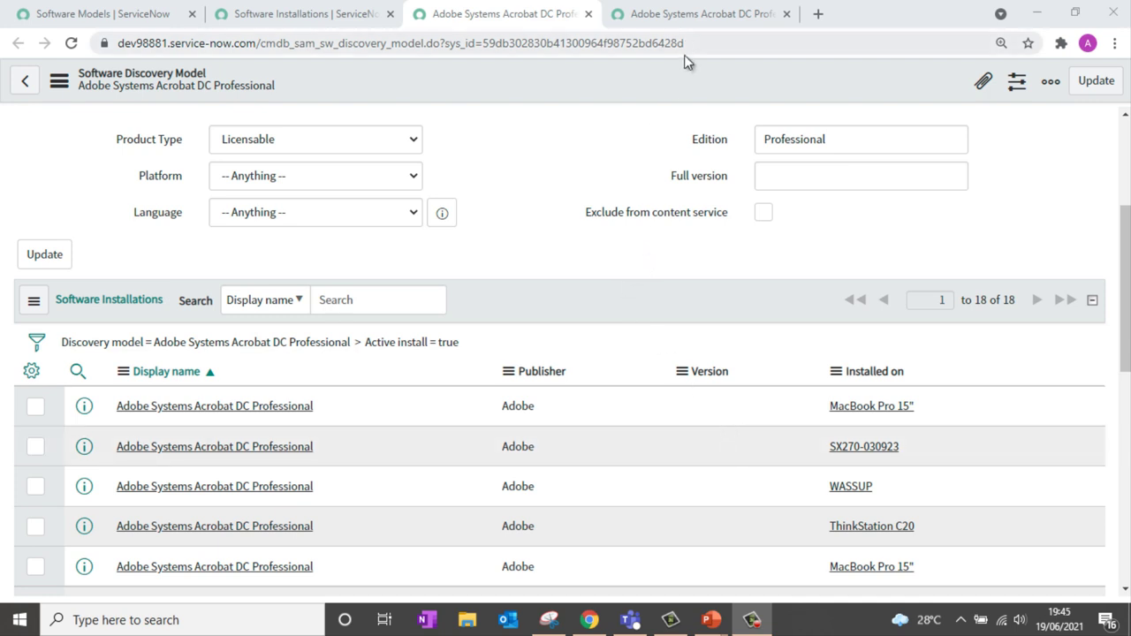
Show the discovery models matching the Adobe Systems Acrobat DC Professional software model, and switch to the Software Asset Management diagram in PowerPoint.
{"action": "left_click", "coordinate": [726, 18]}
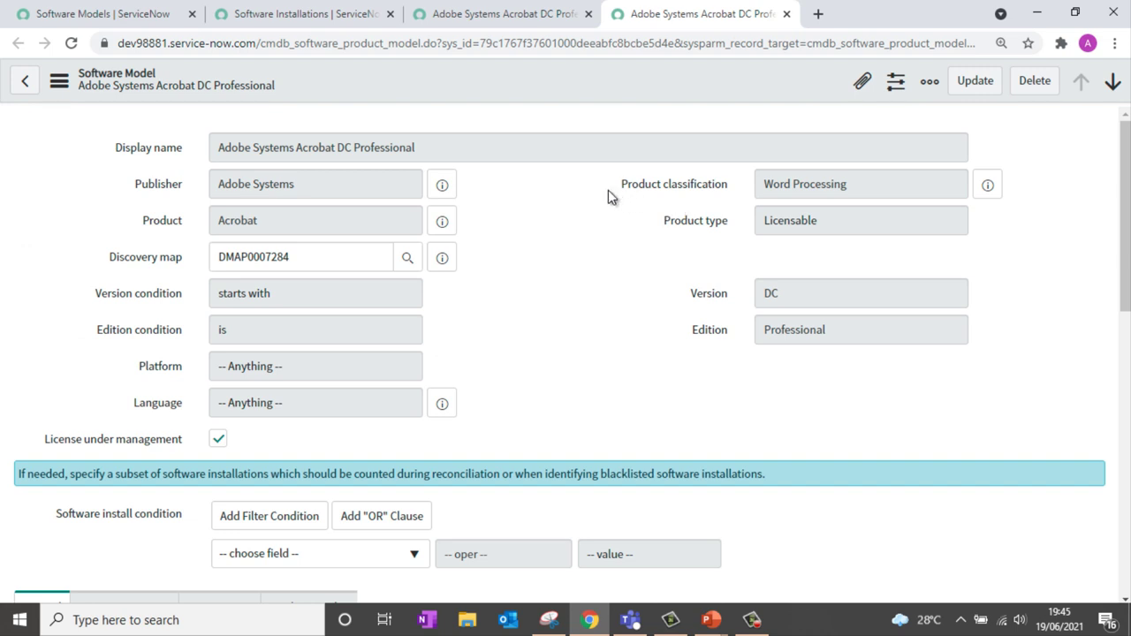
{"action": "scroll", "coordinate": [610, 199], "scroll_direction": "down", "scroll_amount": 10}
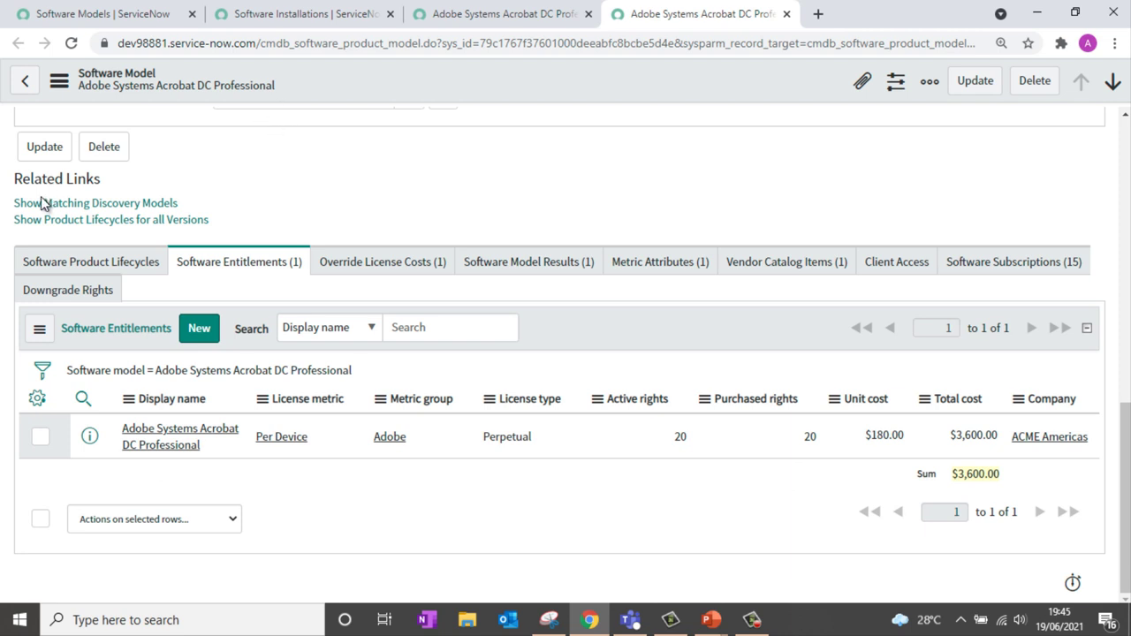
{"action": "left_click", "coordinate": [139, 203]}
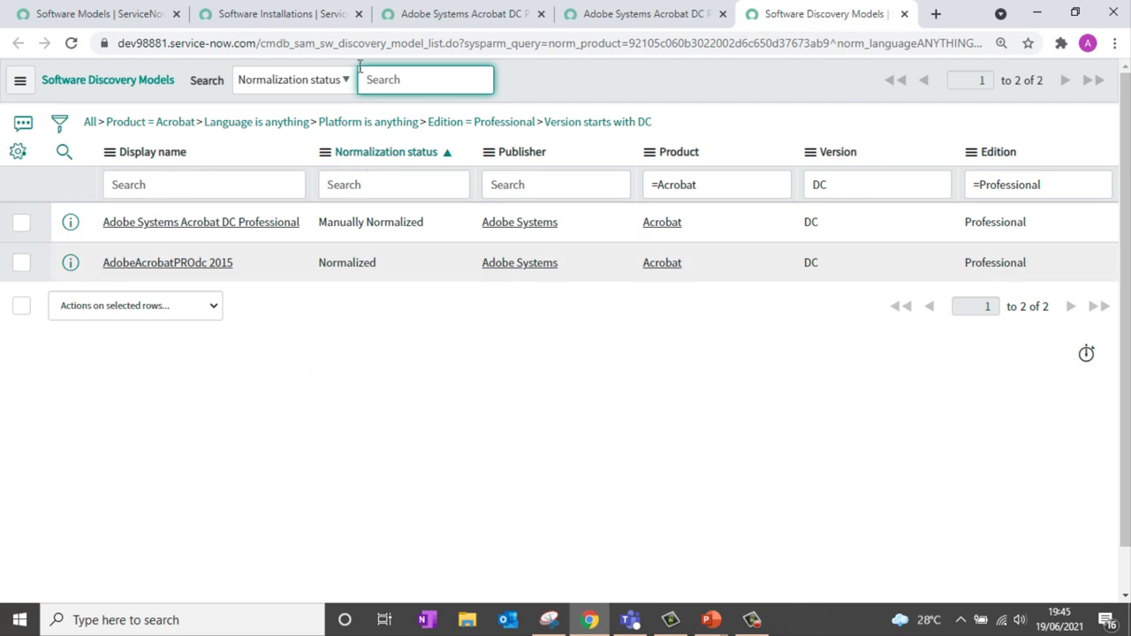
{"action": "left_click", "coordinate": [672, 17]}
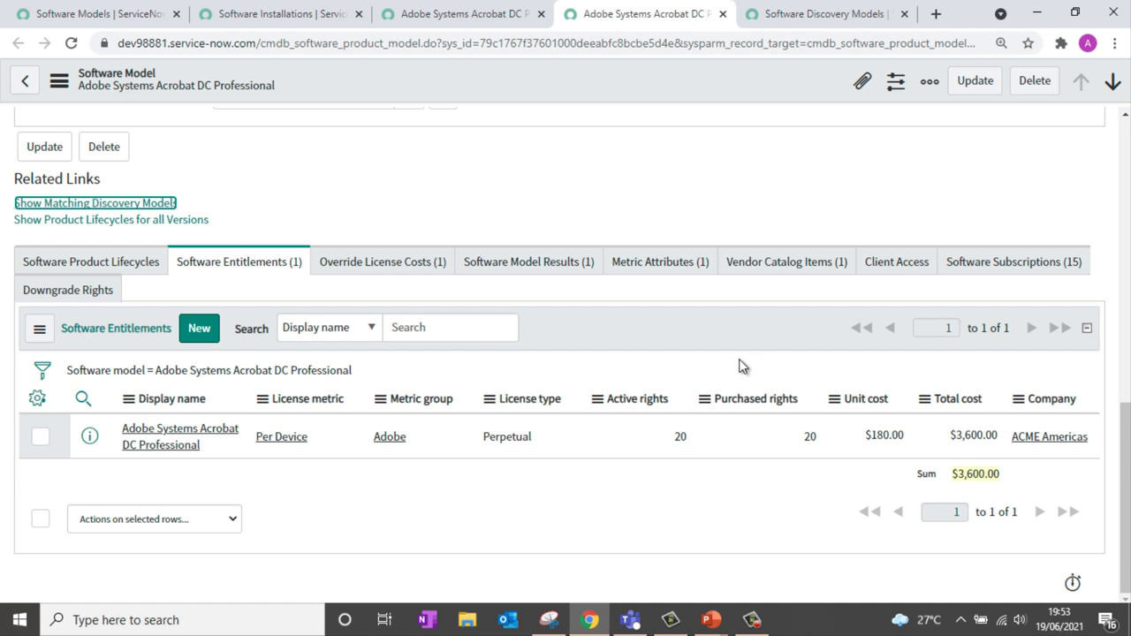
{"action": "key", "text": "alt+Tab"}
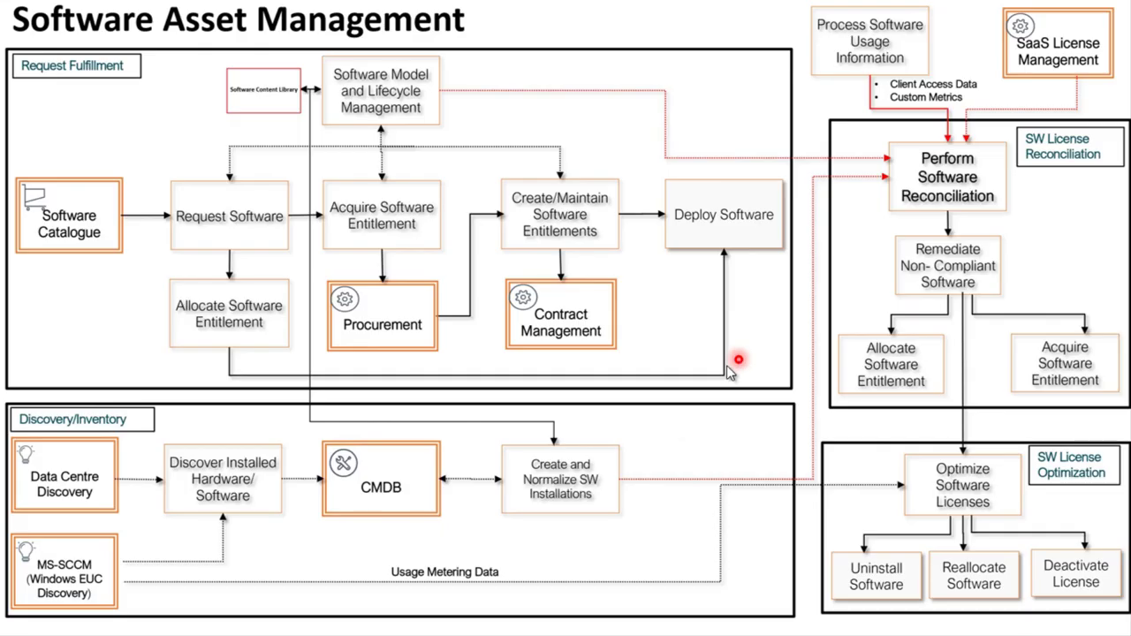
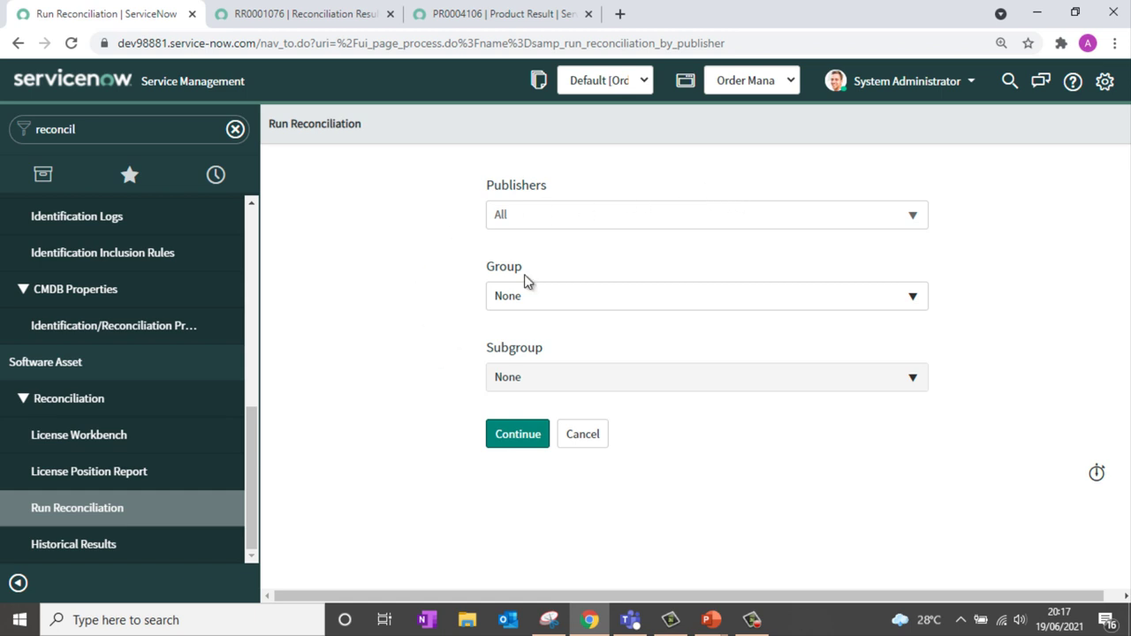
Check which publishers can be chosen for a reconciliation run, leaving the selection at All.
{"action": "left_click", "coordinate": [624, 216]}
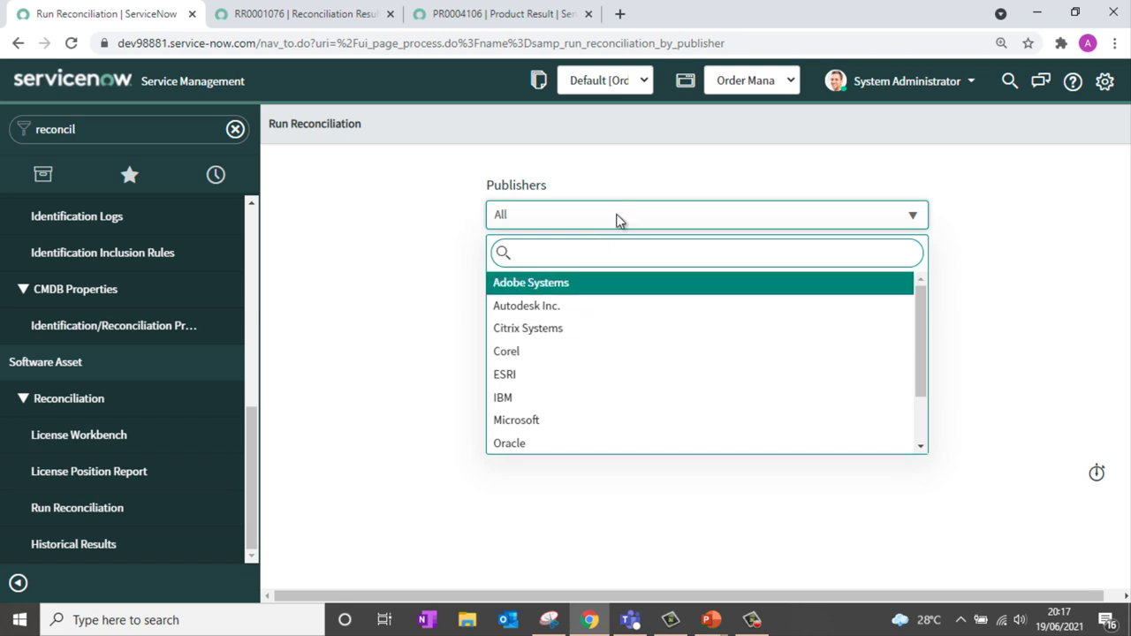
{"action": "left_click", "coordinate": [617, 220]}
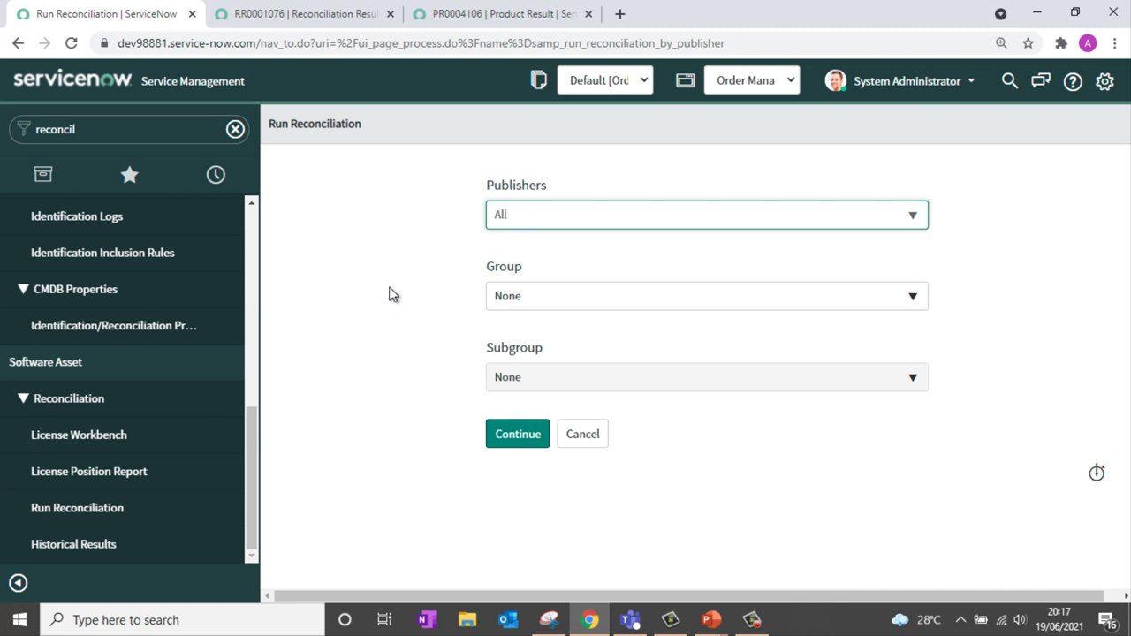
Review the product results of the completed all-publishers reconciliation and the software model results of its Acrobat product result.
{"action": "left_click", "coordinate": [329, 17]}
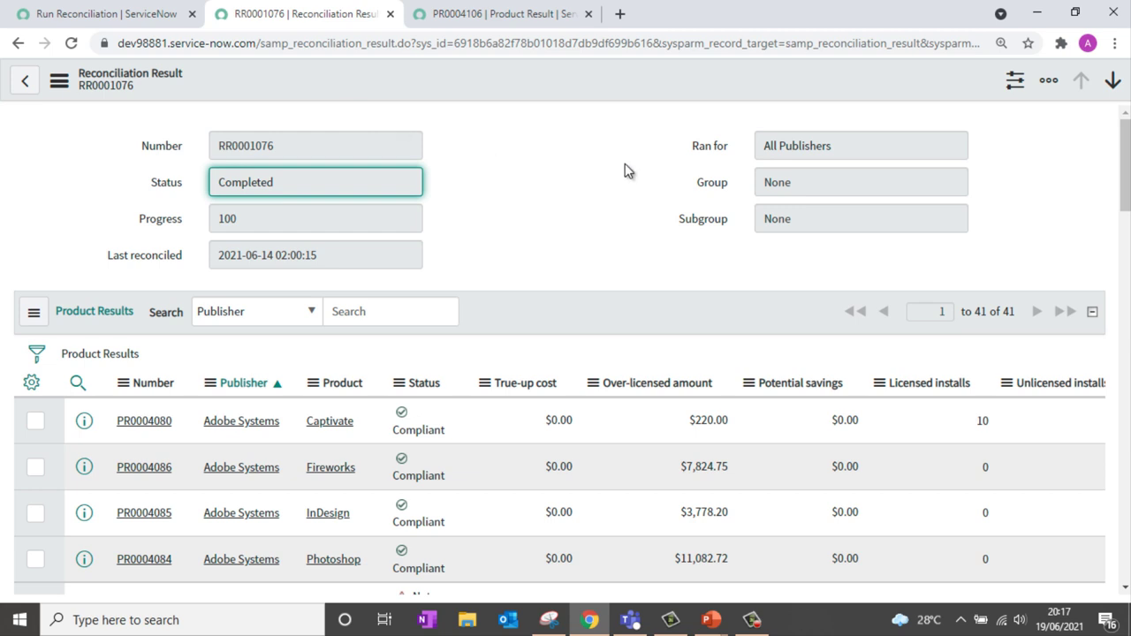
{"action": "scroll", "coordinate": [625, 164], "scroll_direction": "down", "scroll_amount": 2}
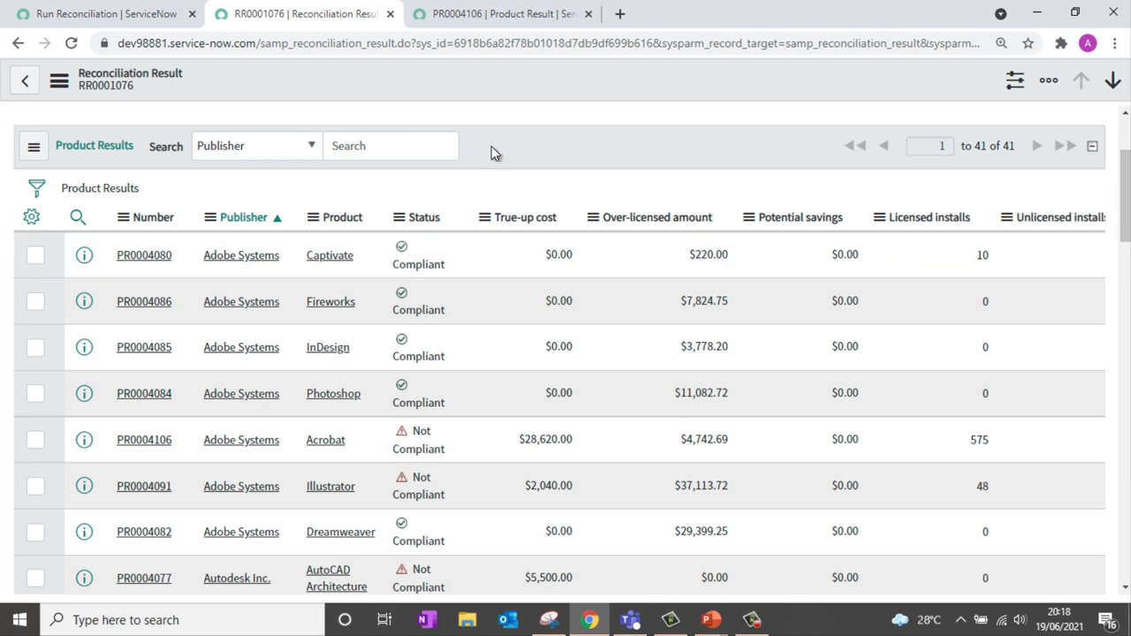
{"action": "left_click", "coordinate": [499, 20]}
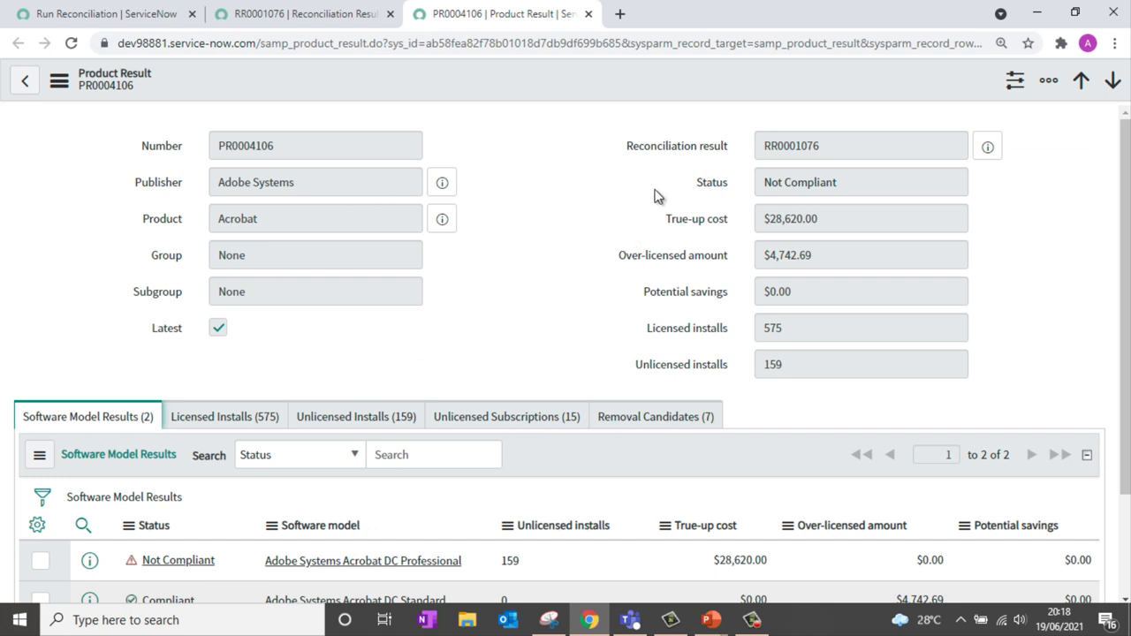
{"action": "scroll", "coordinate": [657, 194], "scroll_direction": "down", "scroll_amount": 2}
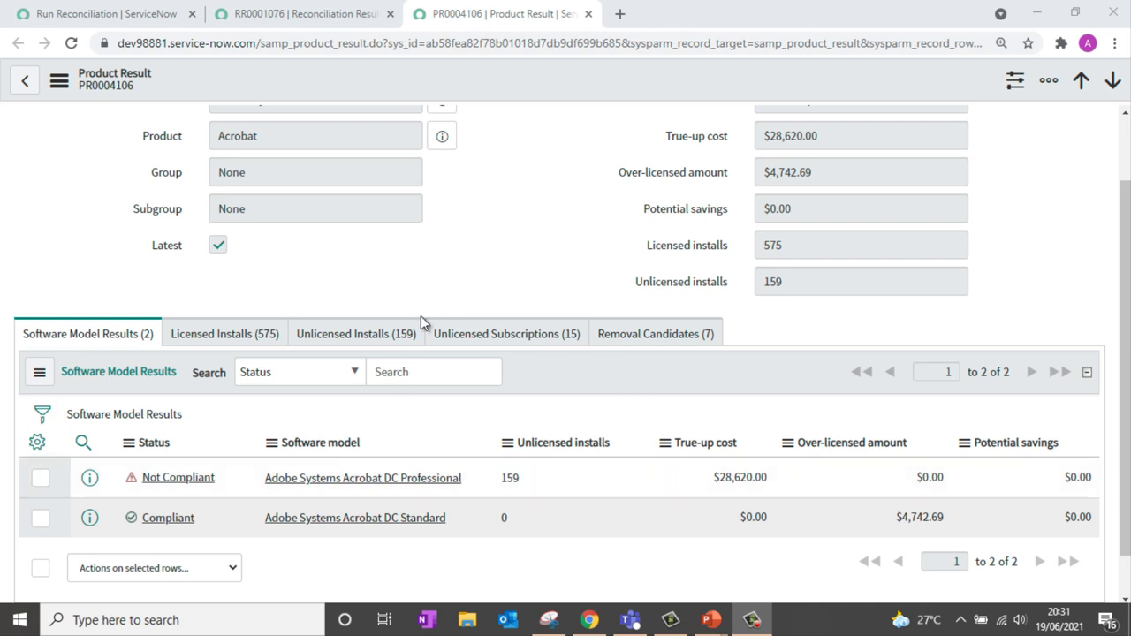
Find the Software Usage module by searching for "software usa" and open the second listed InDesign usage record.
{"action": "left_click", "coordinate": [115, 22]}
{"action": "left_click", "coordinate": [133, 129]}
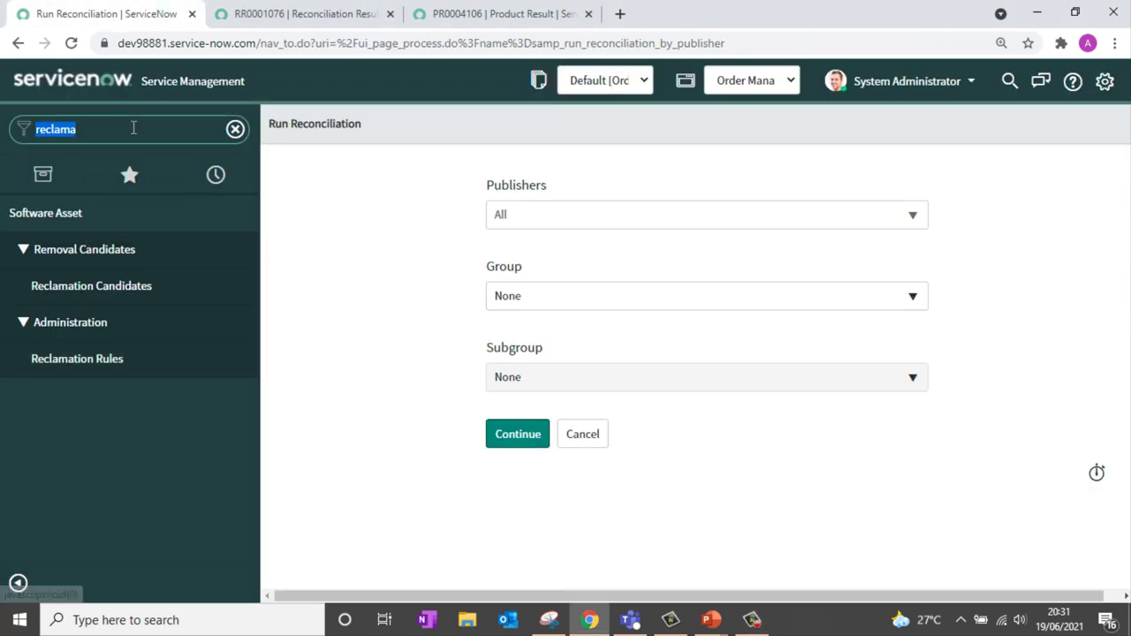
{"action": "type", "text": "software usa"}
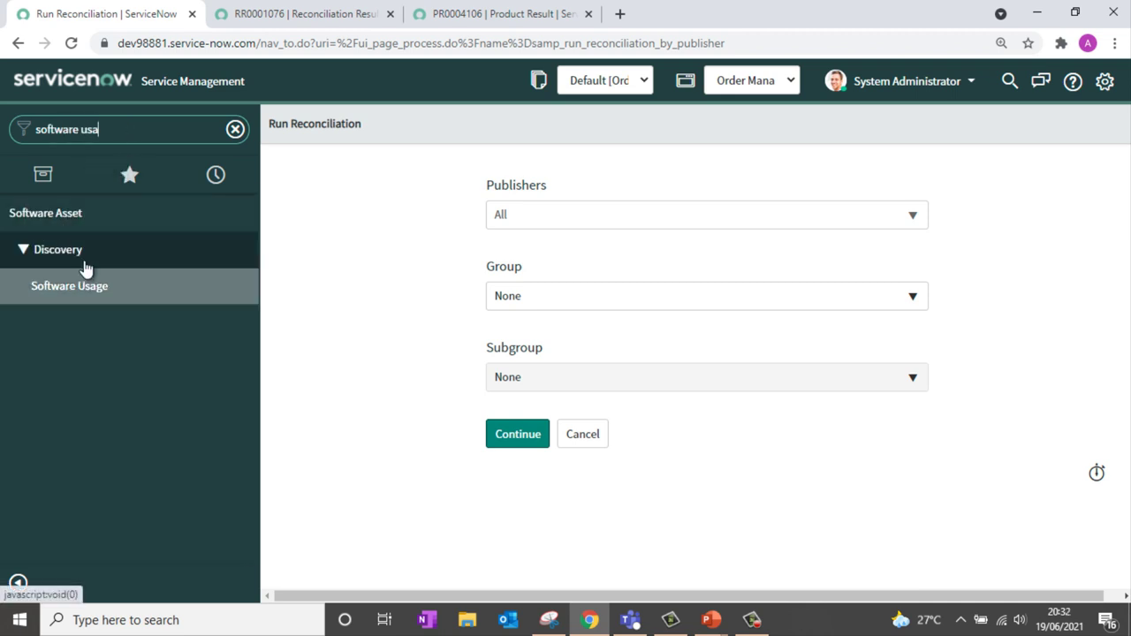
{"action": "left_click", "coordinate": [92, 304]}
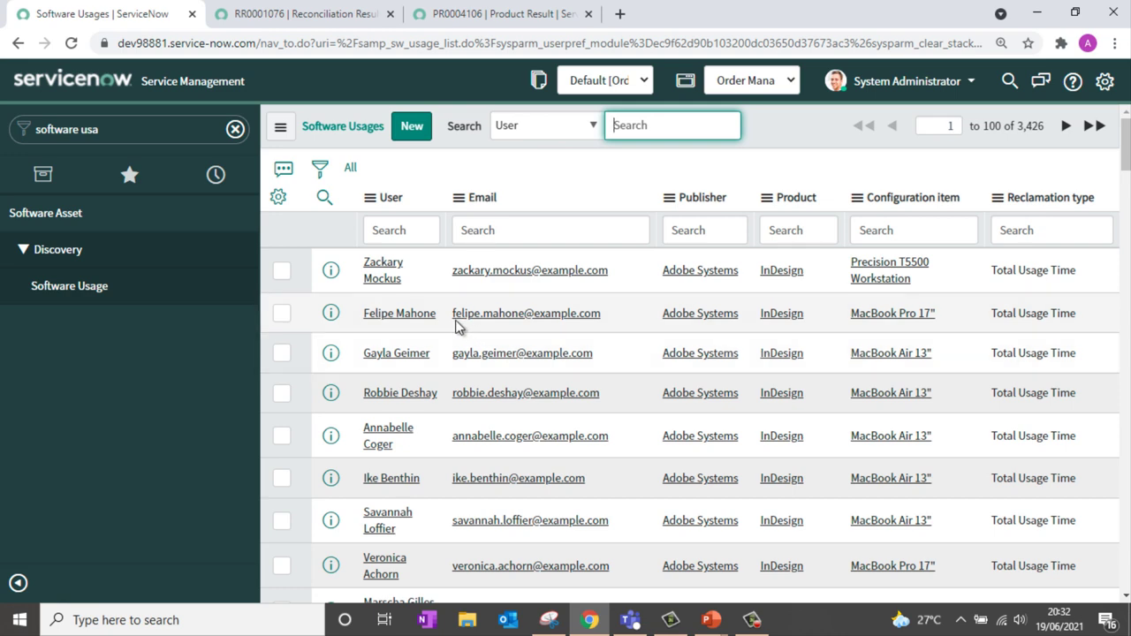
{"action": "left_click", "coordinate": [332, 312]}
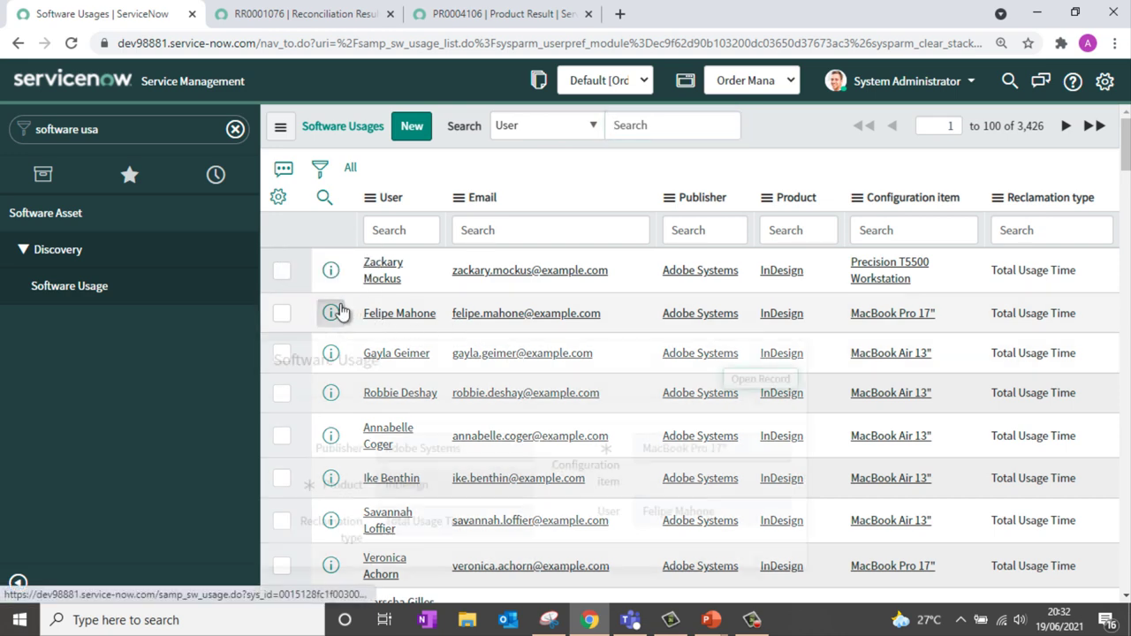
{"action": "left_click", "coordinate": [750, 379]}
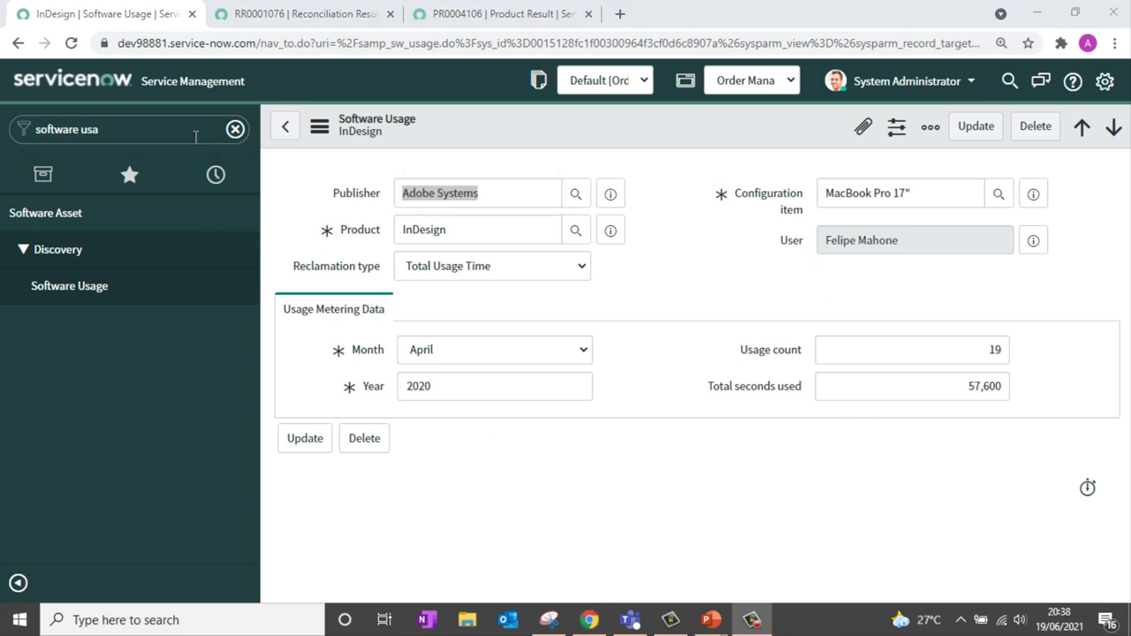
Find the Reclamation Rules module by searching for "reclama" and open the Adobe Illustrator rule.
{"action": "left_click", "coordinate": [167, 126]}
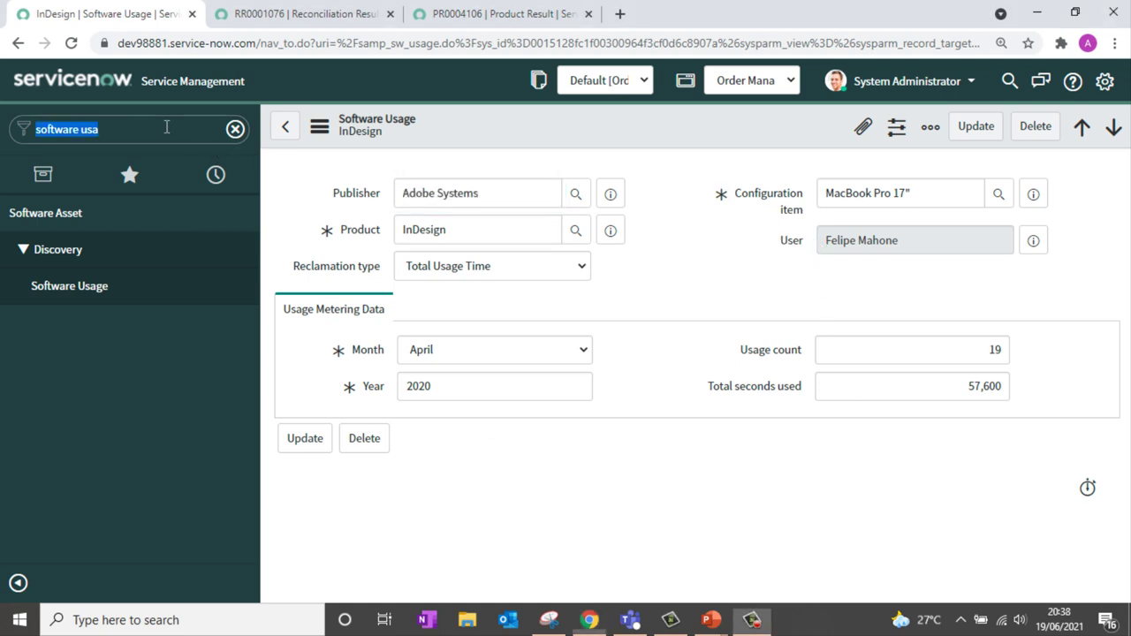
{"action": "type", "text": "reclama"}
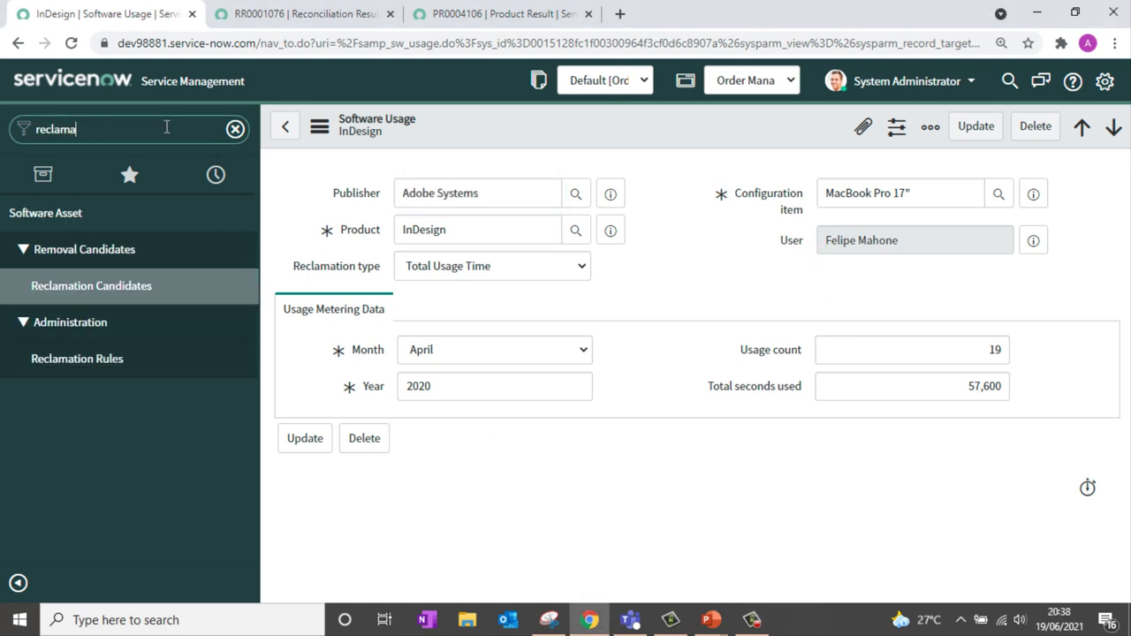
{"action": "left_click", "coordinate": [95, 363]}
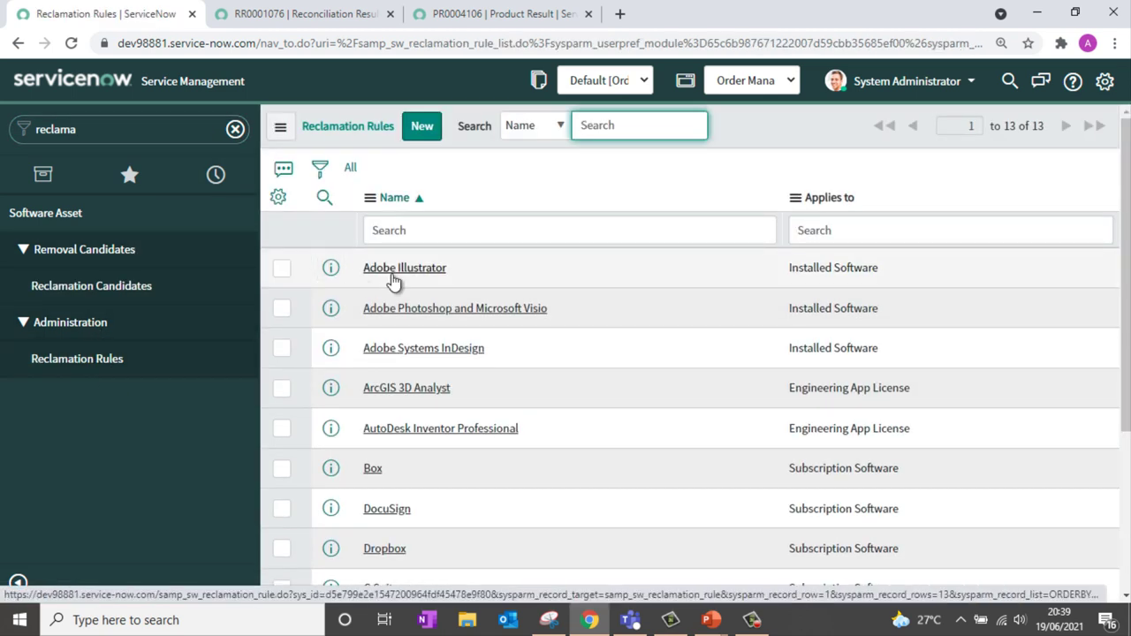
{"action": "left_click", "coordinate": [392, 273]}
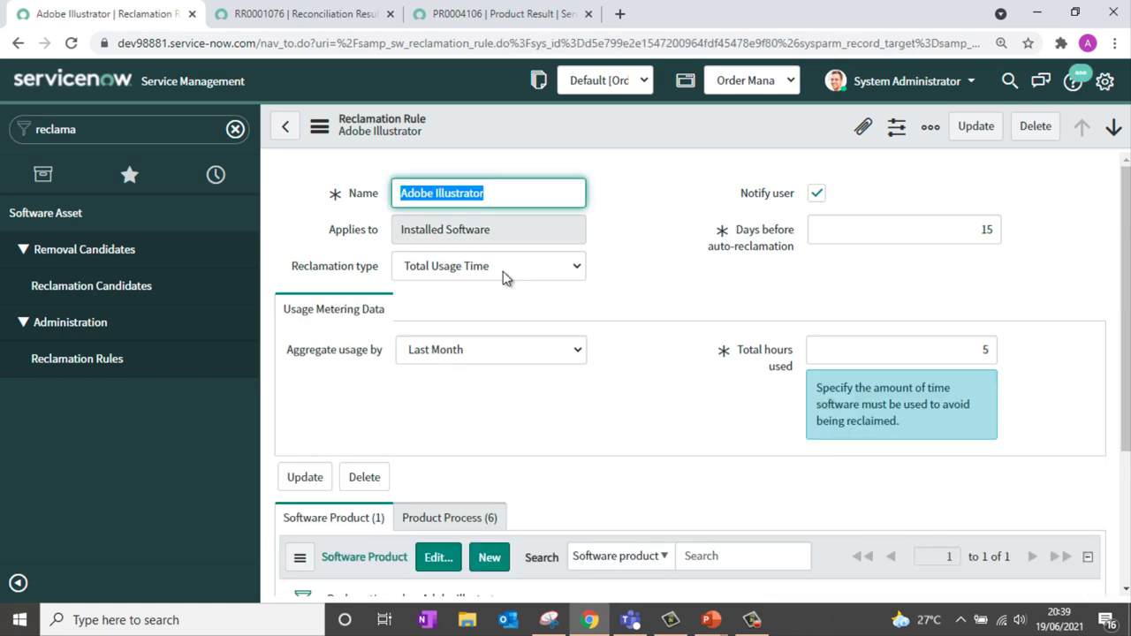
Check the Adobe Illustrator rule's reclamation type options and enter 5 as its total hours used.
{"action": "left_click", "coordinate": [503, 269]}
{"action": "left_click", "coordinate": [503, 271]}
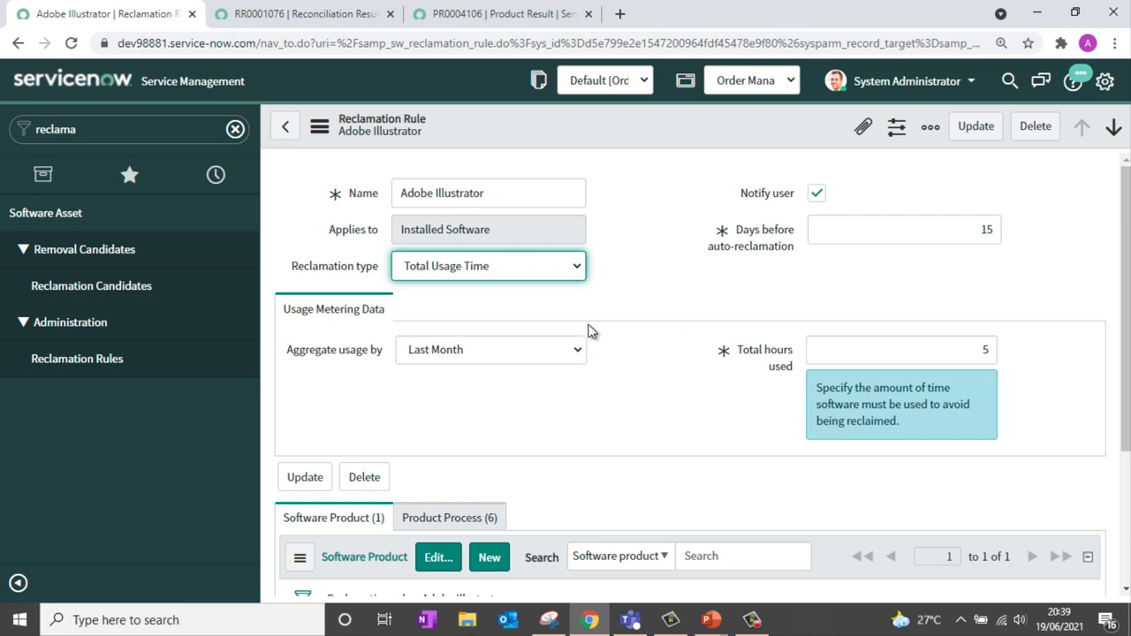
{"action": "left_click", "coordinate": [985, 346]}
{"action": "type", "text": "5"}
Return to the Acrobat product result and review its list of removal candidates.
{"action": "left_click", "coordinate": [493, 18]}
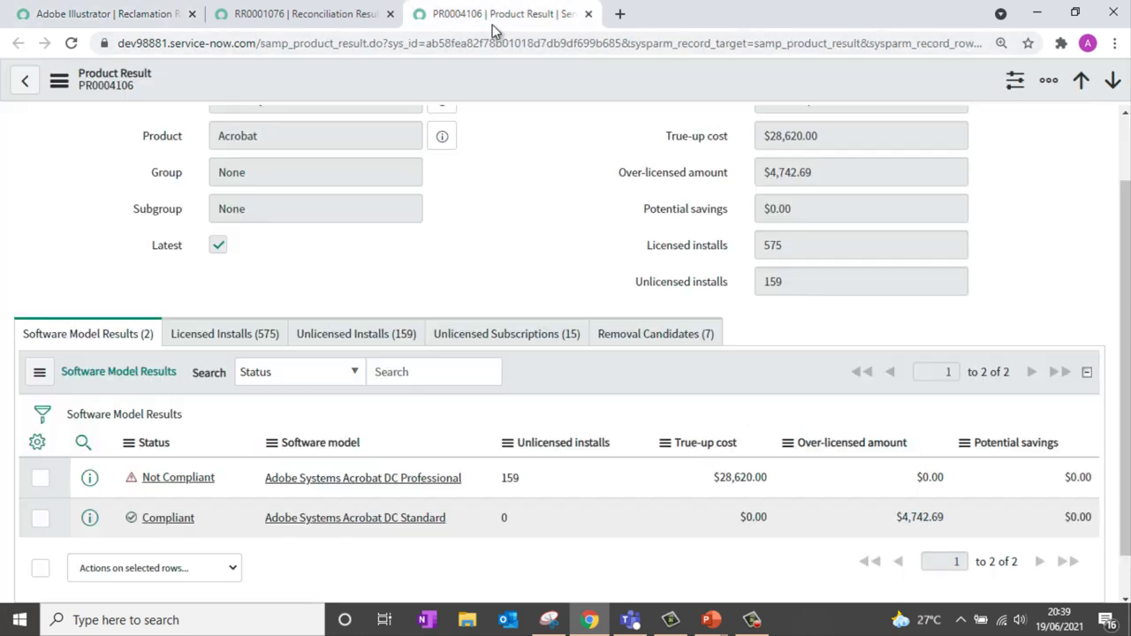
{"action": "scroll", "coordinate": [855, 219], "scroll_direction": "down", "scroll_amount": 1}
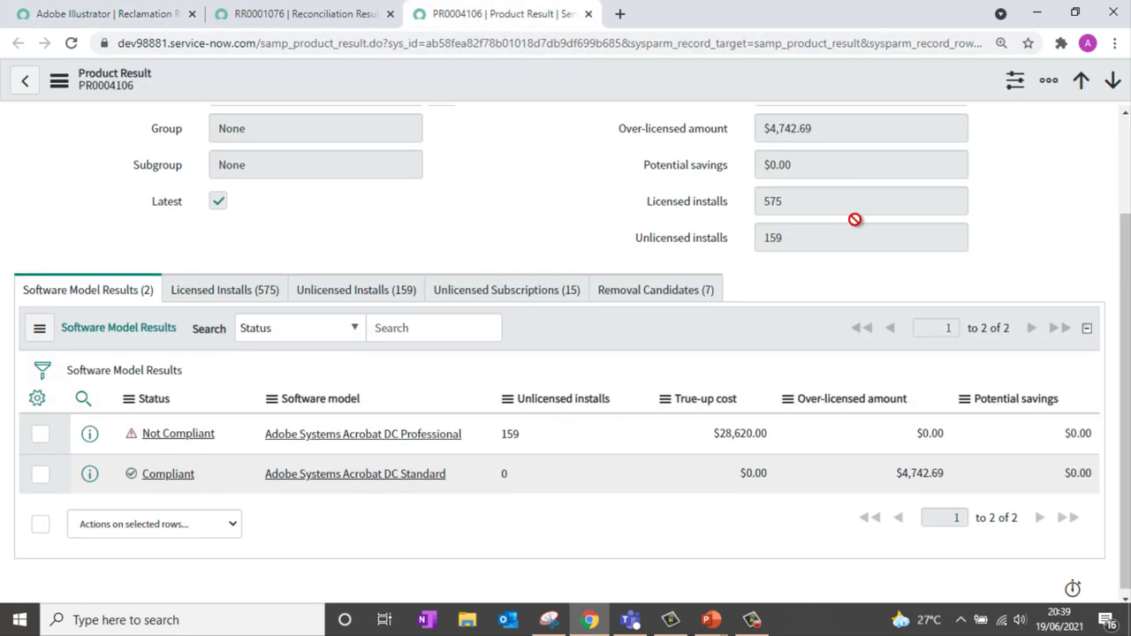
{"action": "left_click", "coordinate": [659, 295]}
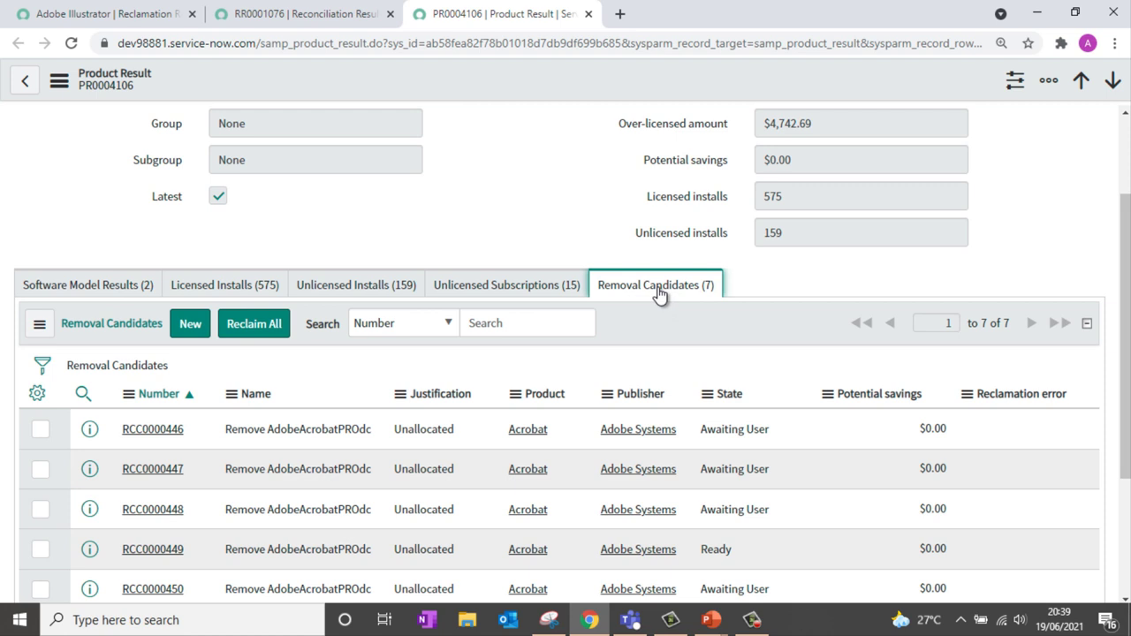
{"action": "scroll", "coordinate": [449, 327], "scroll_direction": "down", "scroll_amount": 1}
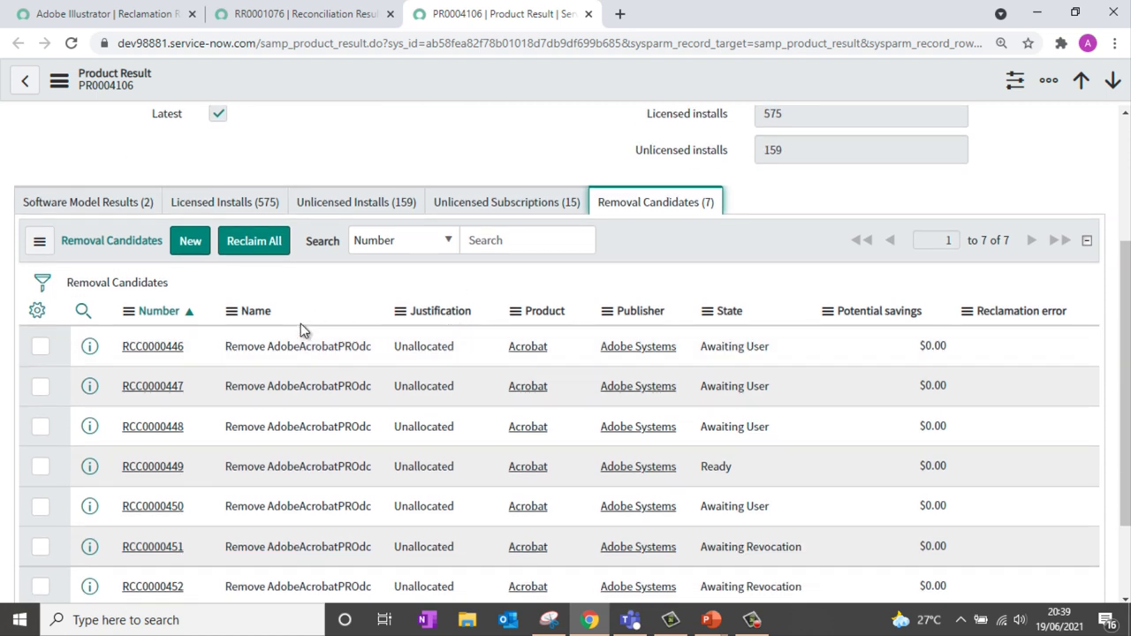